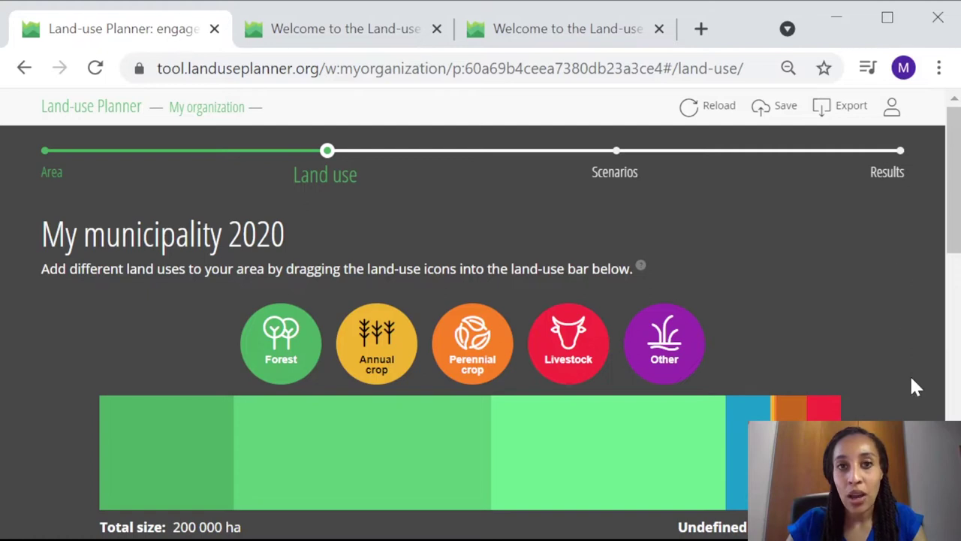
Step: Open the Itinerant cassava land use and show its detailed Economy settings
scroll(915, 386, "down", 2)
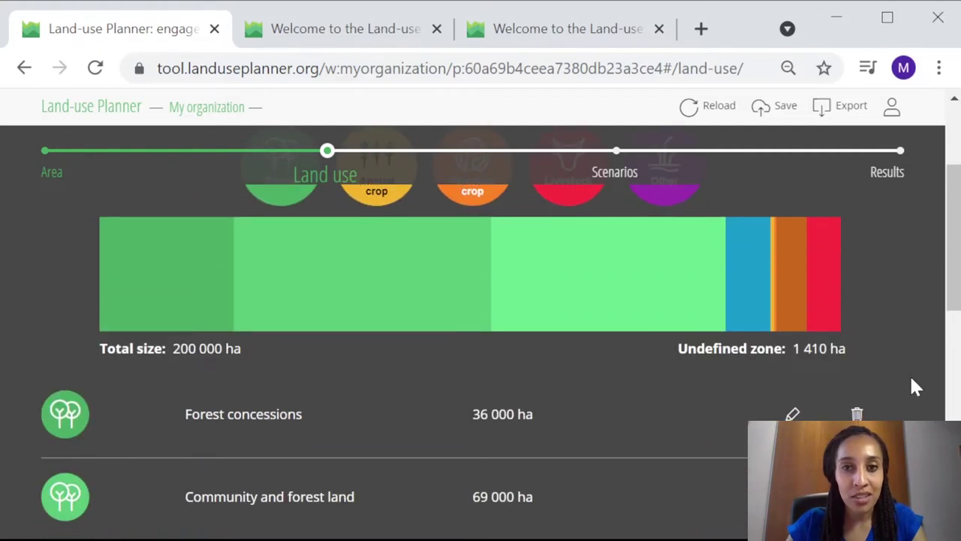
scroll(913, 385, "down", 1)
scroll(915, 386, "down", 1)
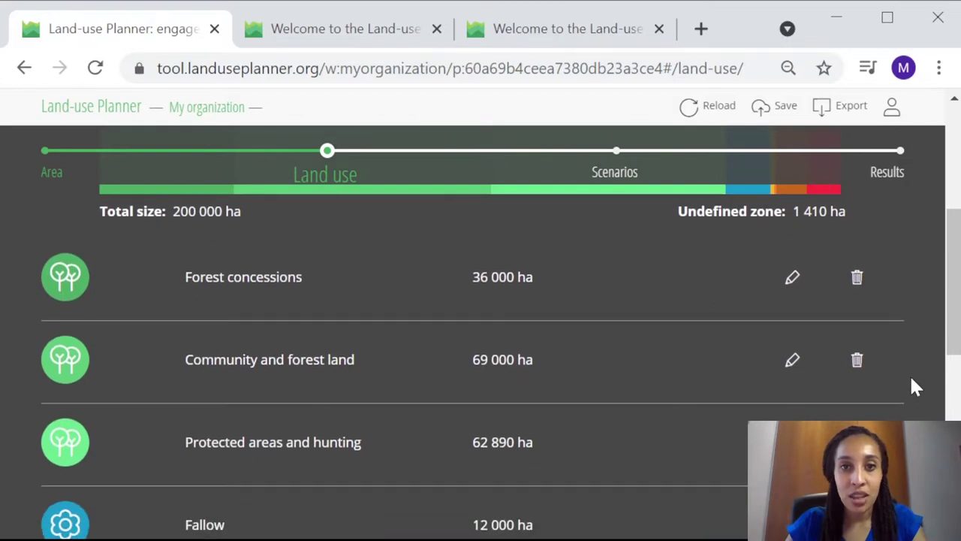
scroll(914, 386, "down", 2)
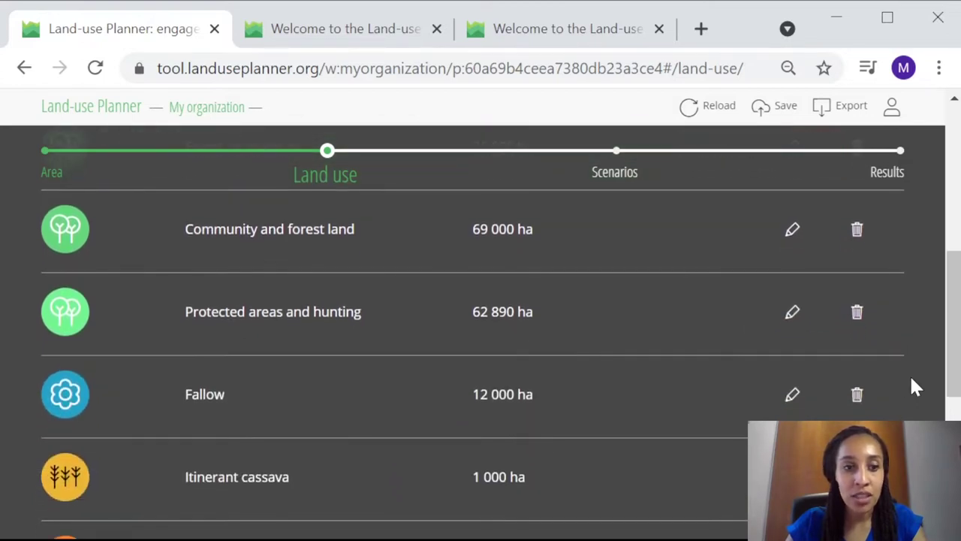
left_click(792, 477)
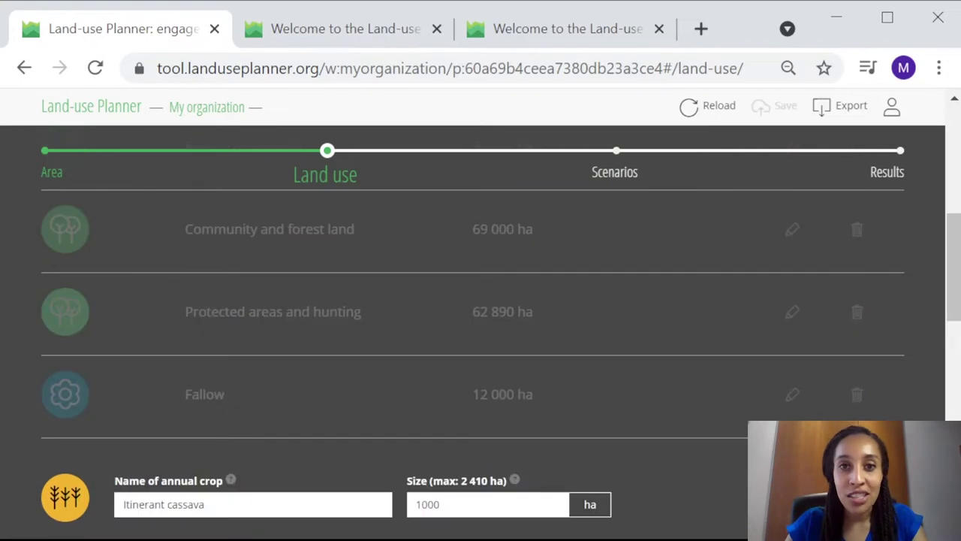
scroll(849, 283, "down", 5)
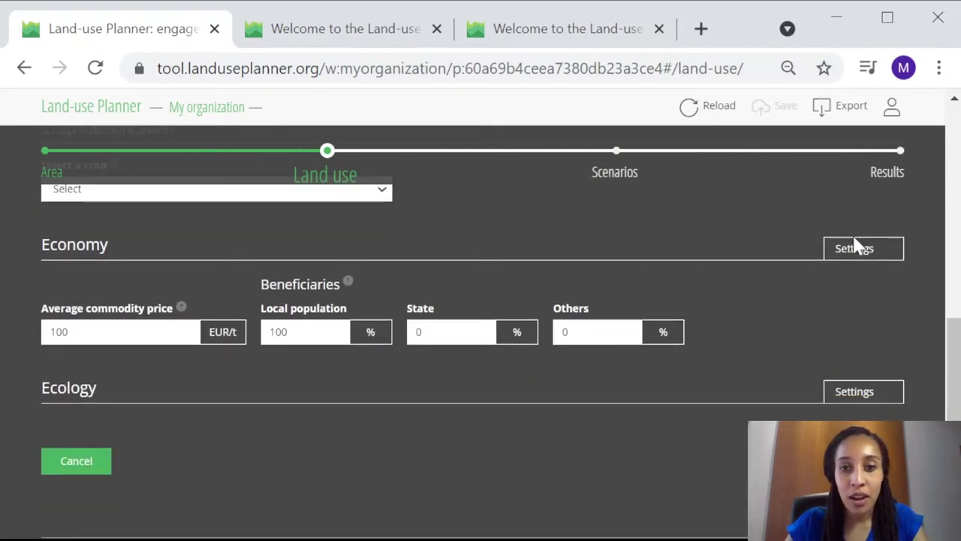
left_click(856, 250)
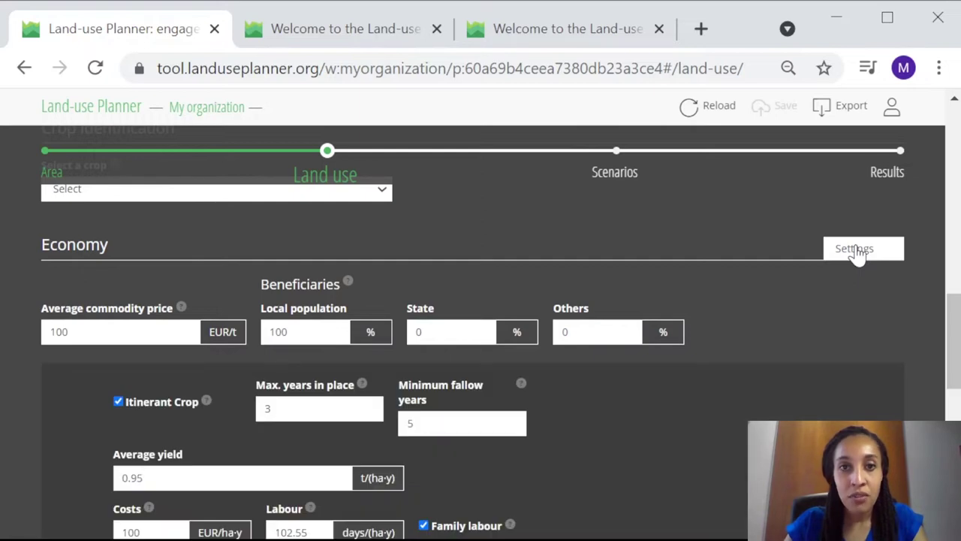
Step: Look through the cassava economy settings, then go to the perennial crop models page
scroll(901, 308, "down", 1)
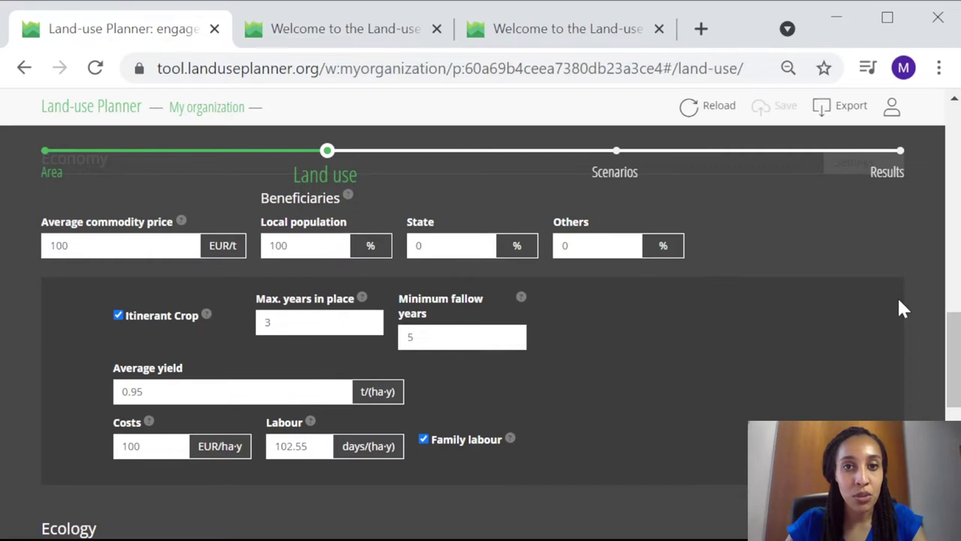
scroll(900, 301, "down", 1)
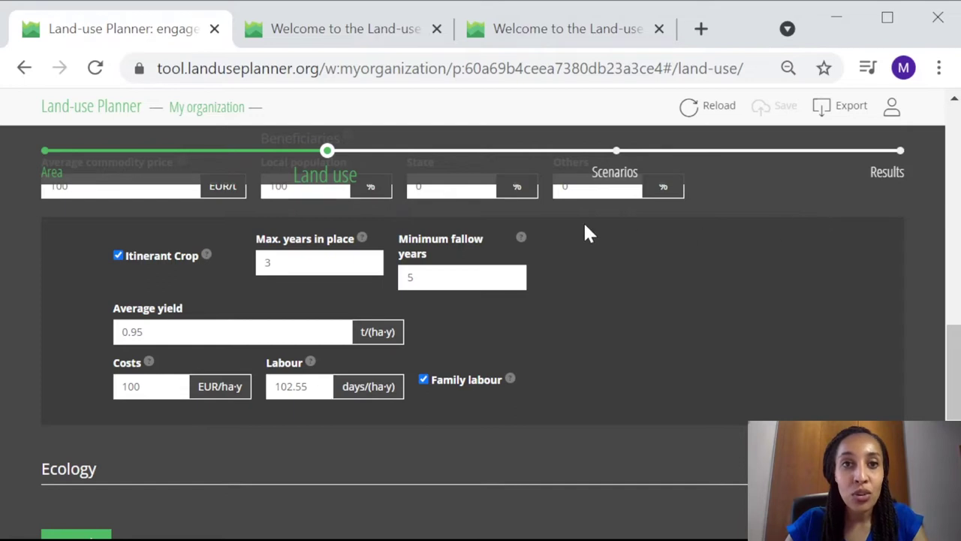
left_click(336, 20)
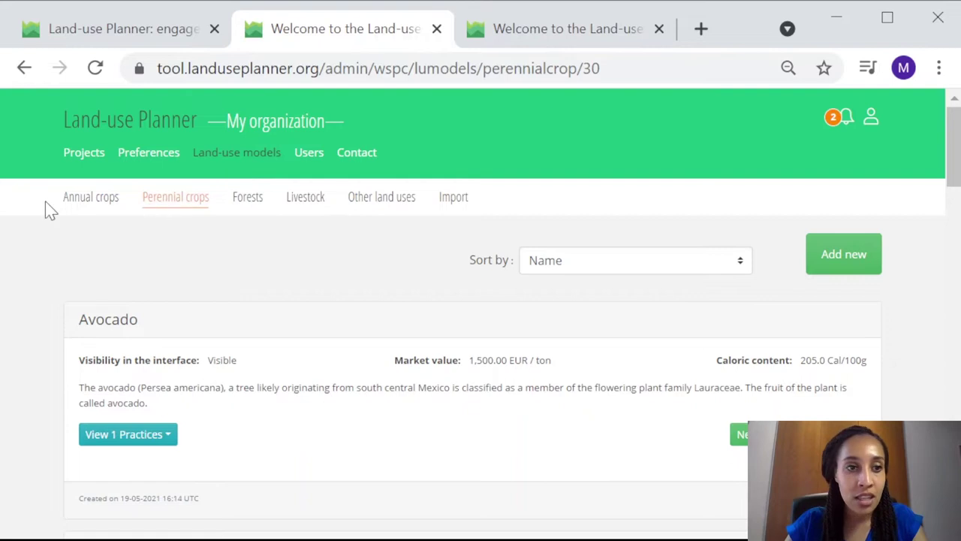
Step: Check the empty Annual crops list, then review the Avocado card under Perennial crops
left_click(77, 209)
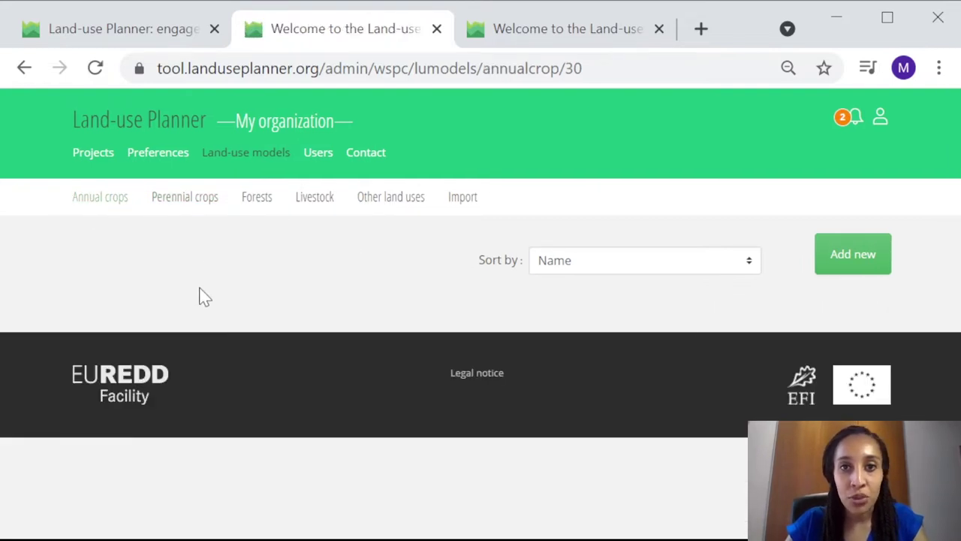
left_click(158, 208)
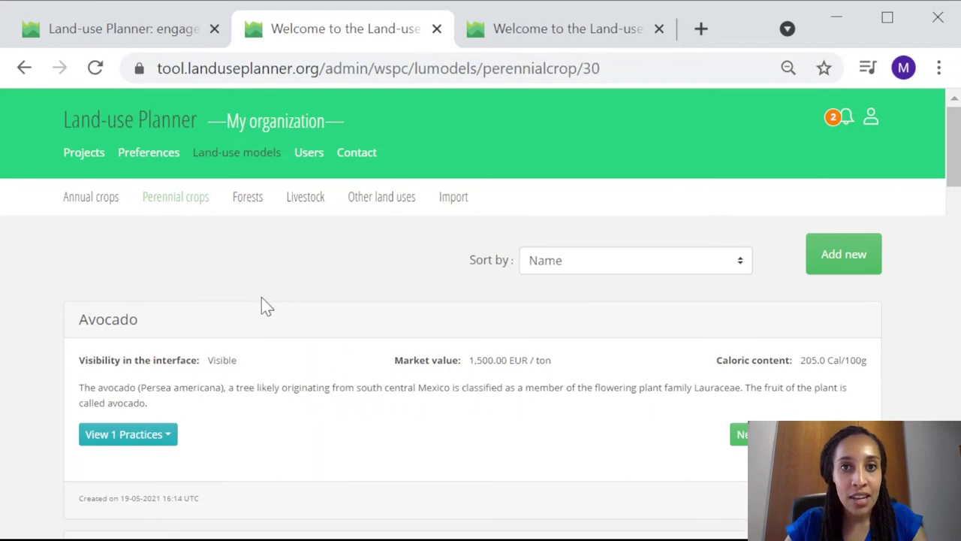
scroll(303, 384, "down", 2)
scroll(303, 378, "down", 3)
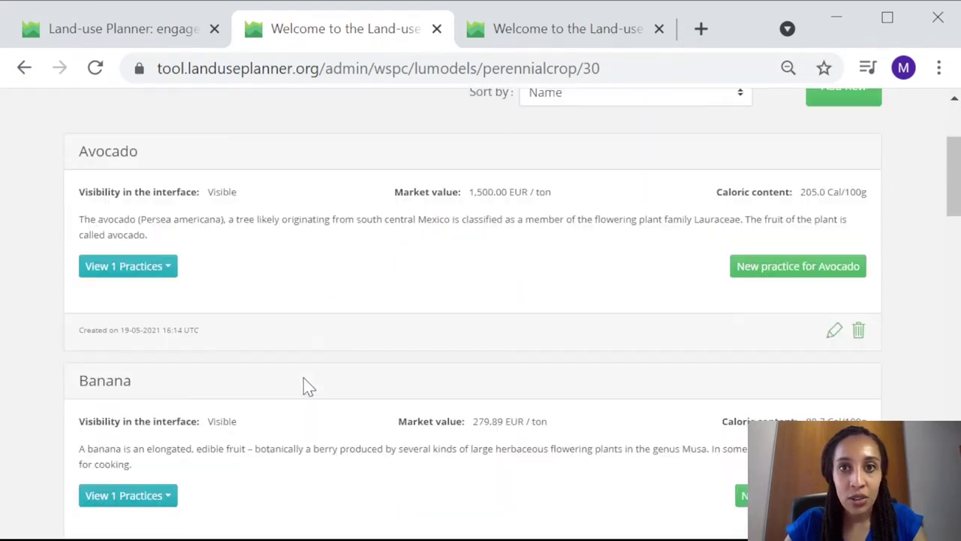
scroll(307, 384, "up", 5)
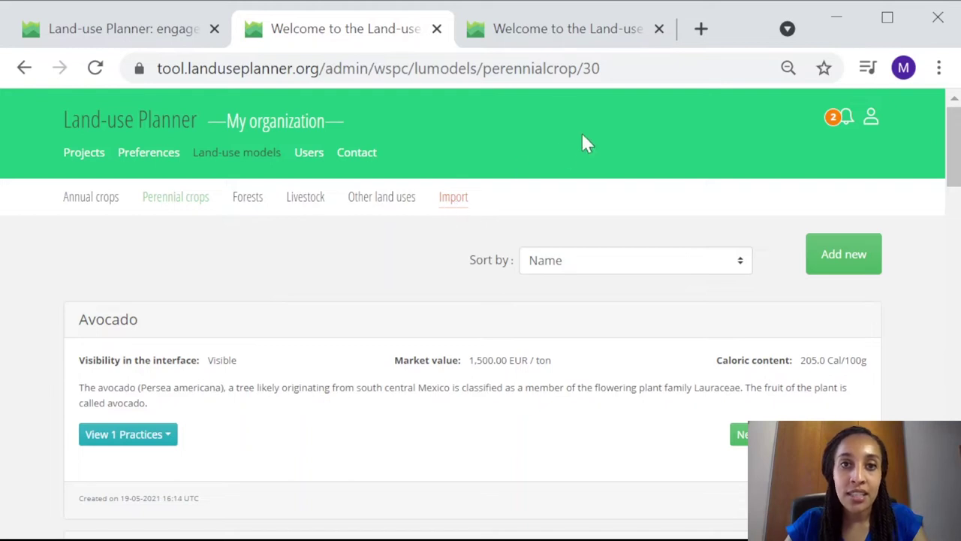
Step: Confirm Rice is marked Import and import the Dry mechanised rice, Sucre, Colombia practice
left_click(545, 30)
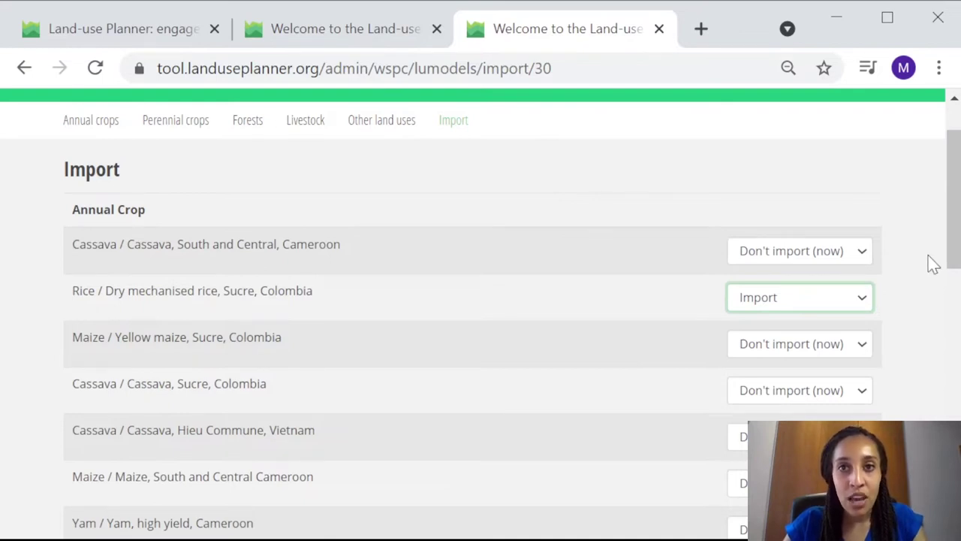
scroll(933, 263, "down", 1)
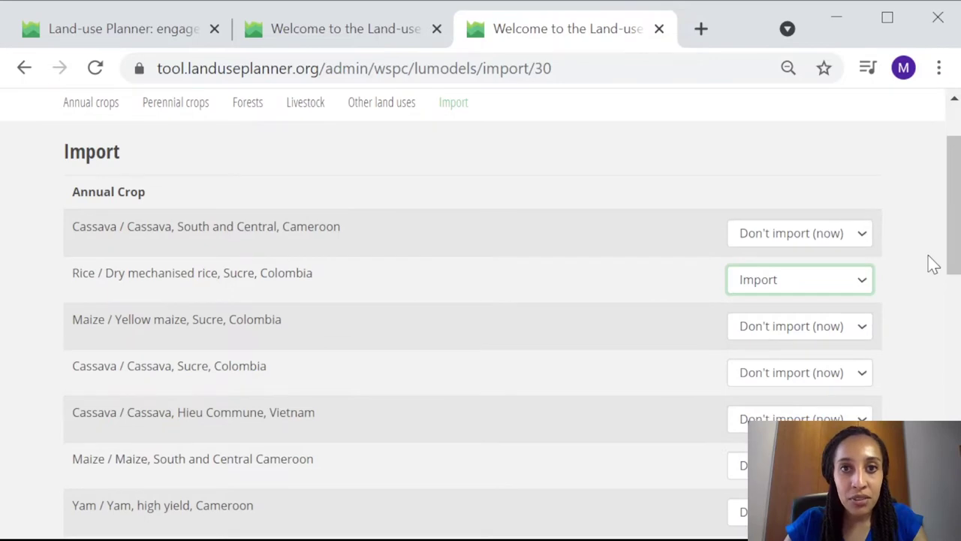
scroll(933, 262, "down", 1)
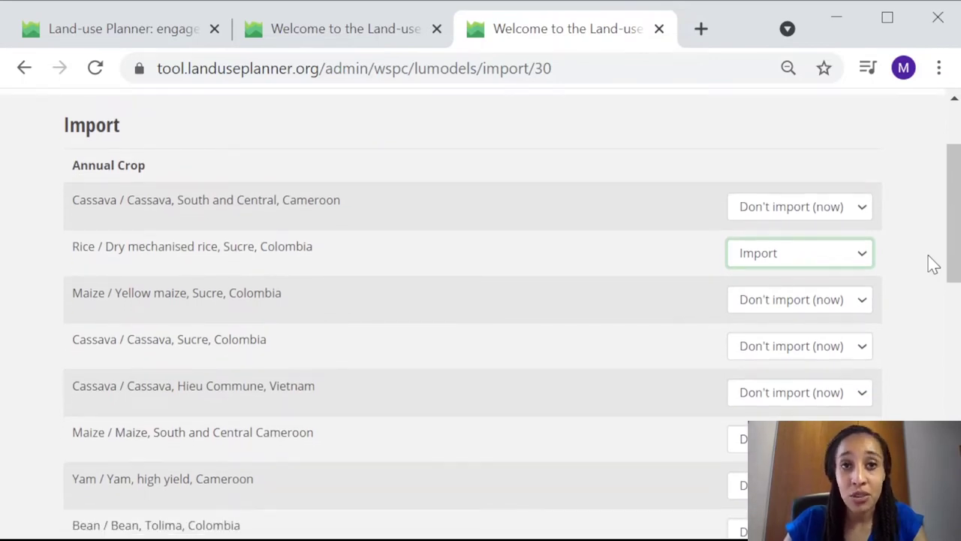
scroll(934, 263, "down", 1)
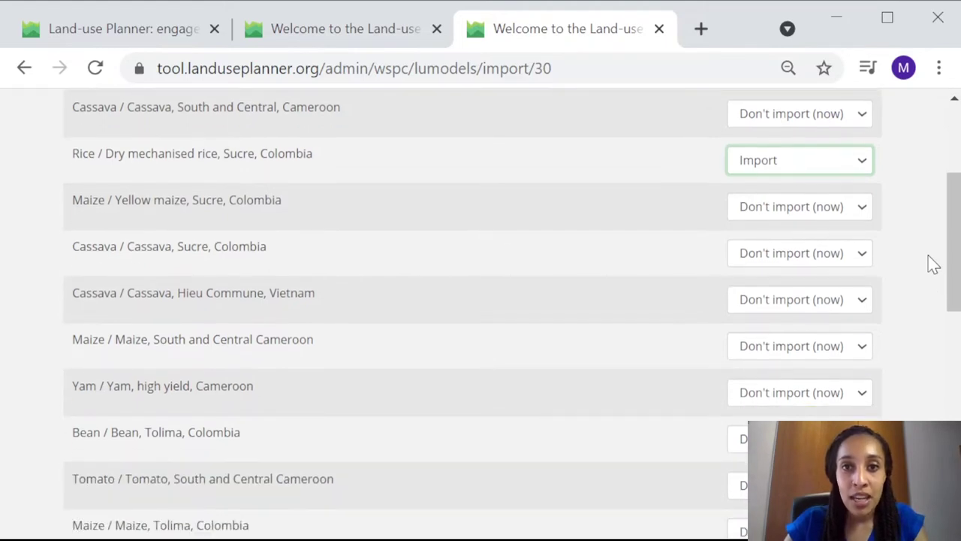
scroll(933, 263, "down", 1)
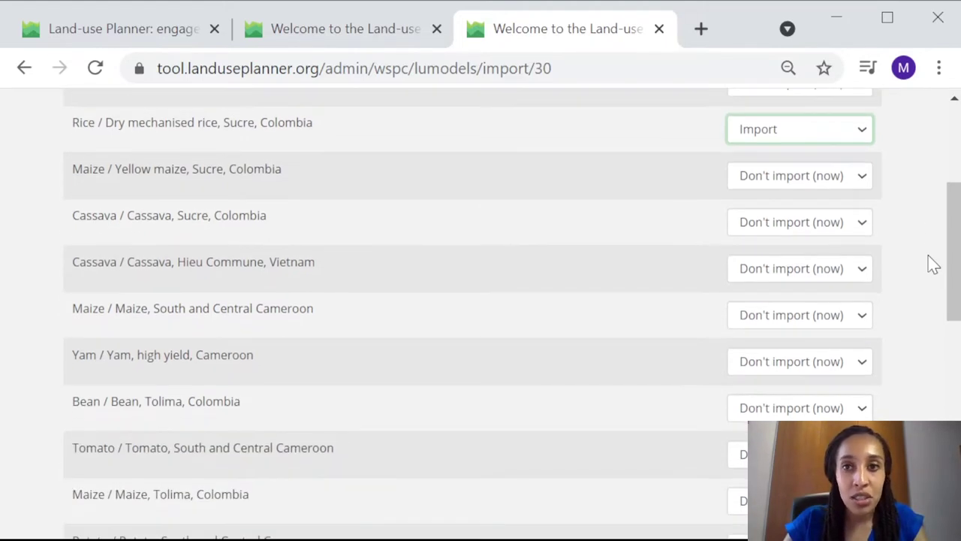
scroll(934, 265, "down", 2)
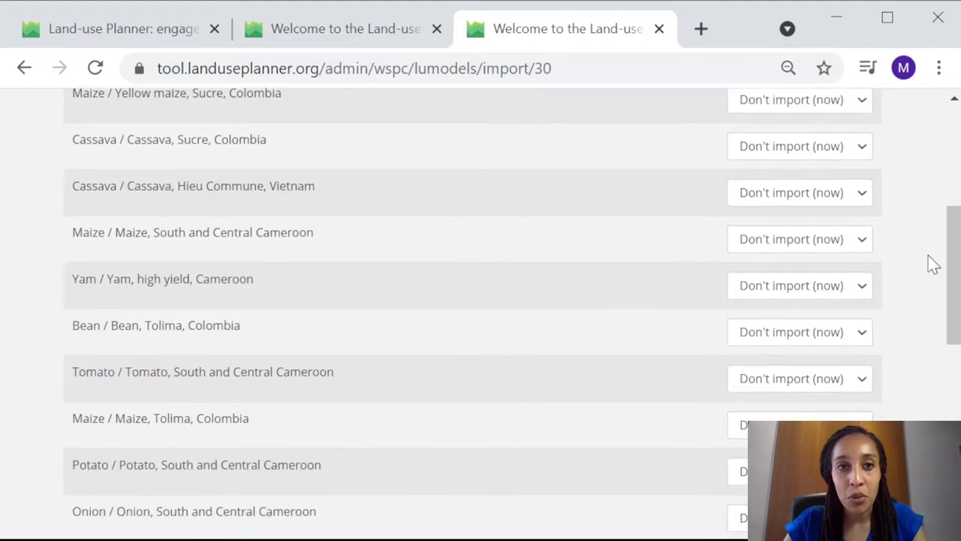
scroll(934, 265, "down", 2)
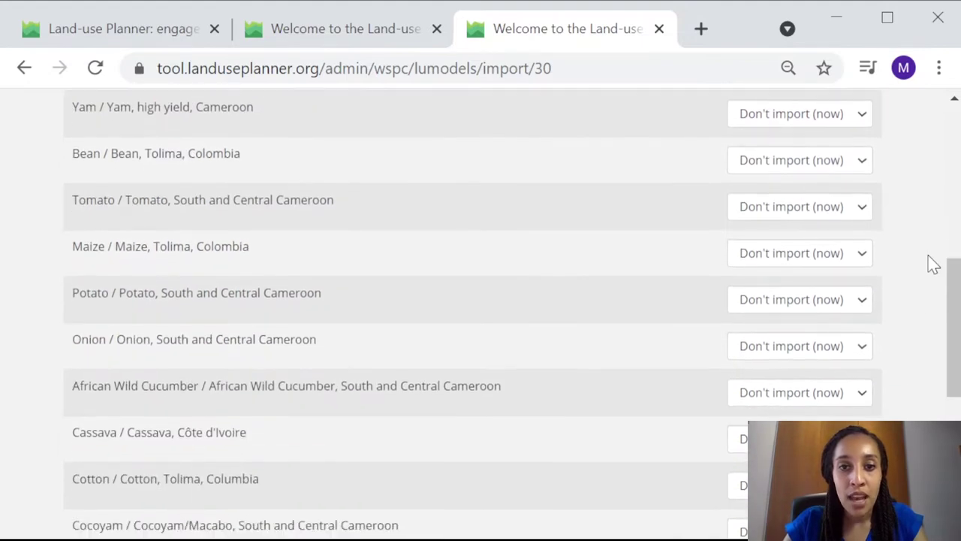
scroll(934, 264, "up", 4)
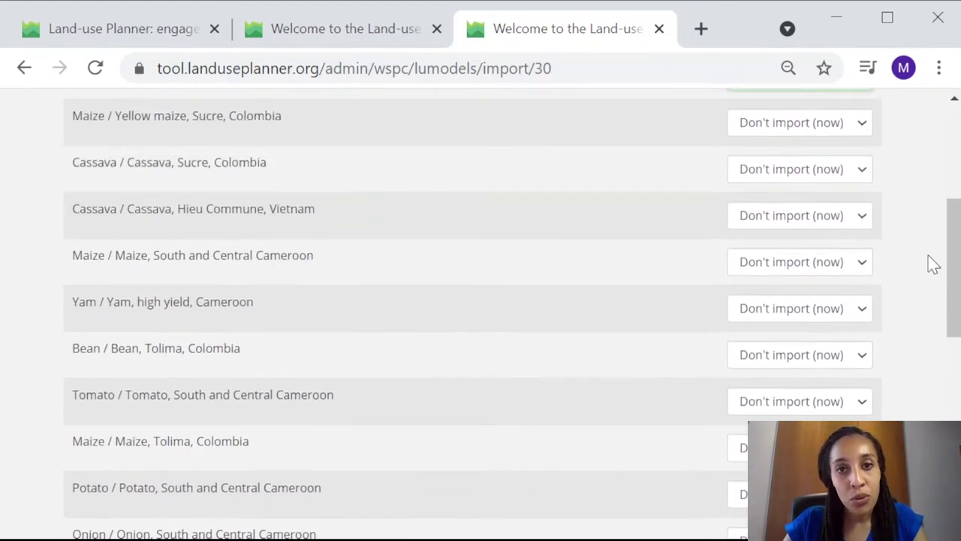
scroll(933, 264, "up", 2)
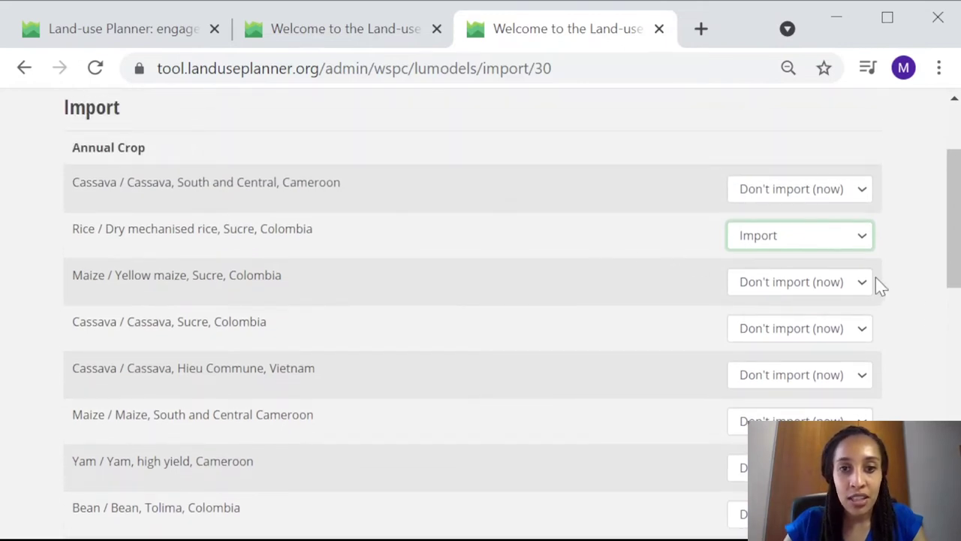
scroll(915, 352, "down", 10)
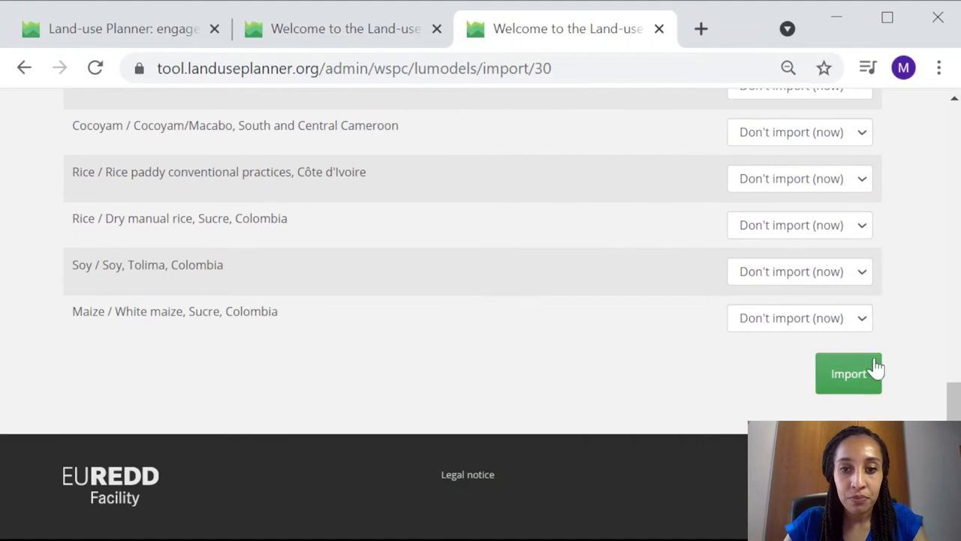
left_click(862, 372)
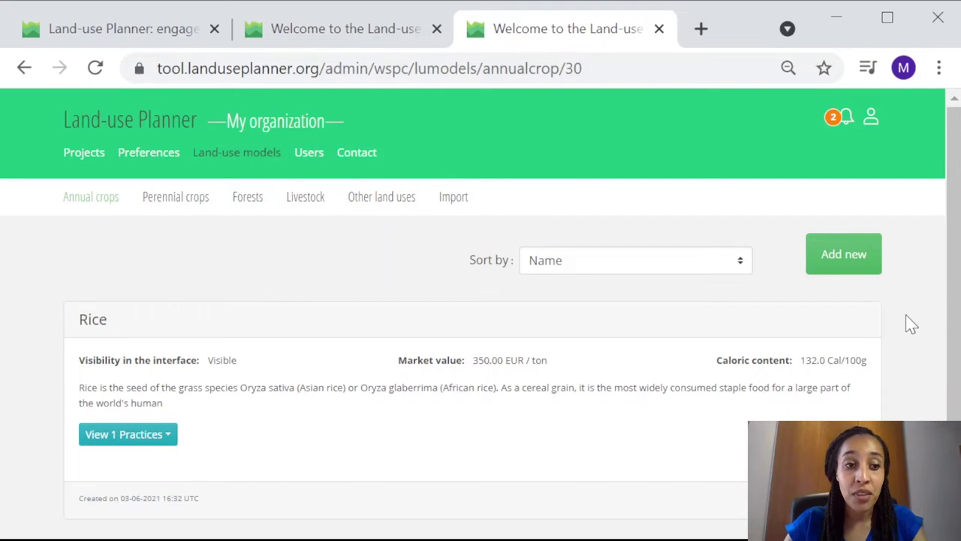
Step: Expand Rice's View 1 Practices to show Dry mechanised rice, Sucre, Colombia
scroll(911, 325, "down", 1)
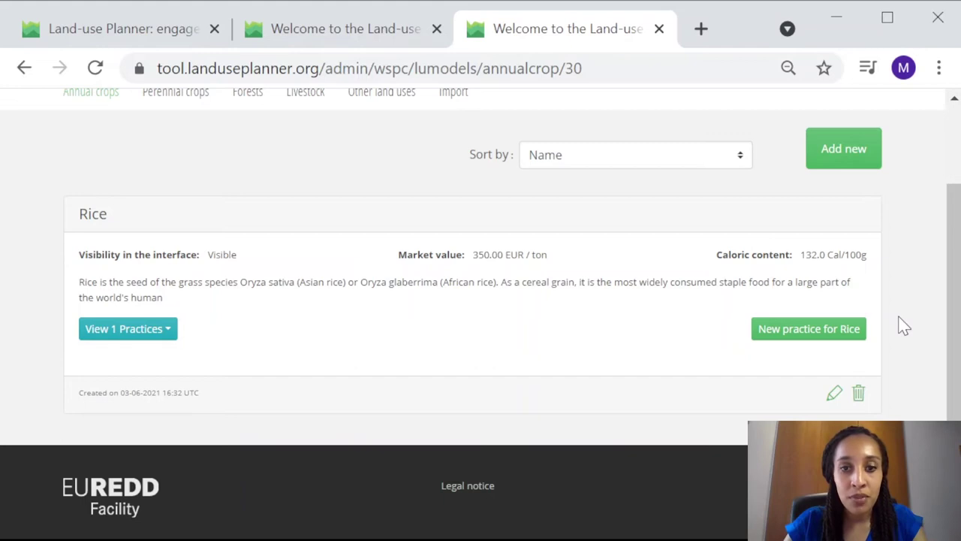
left_click(146, 338)
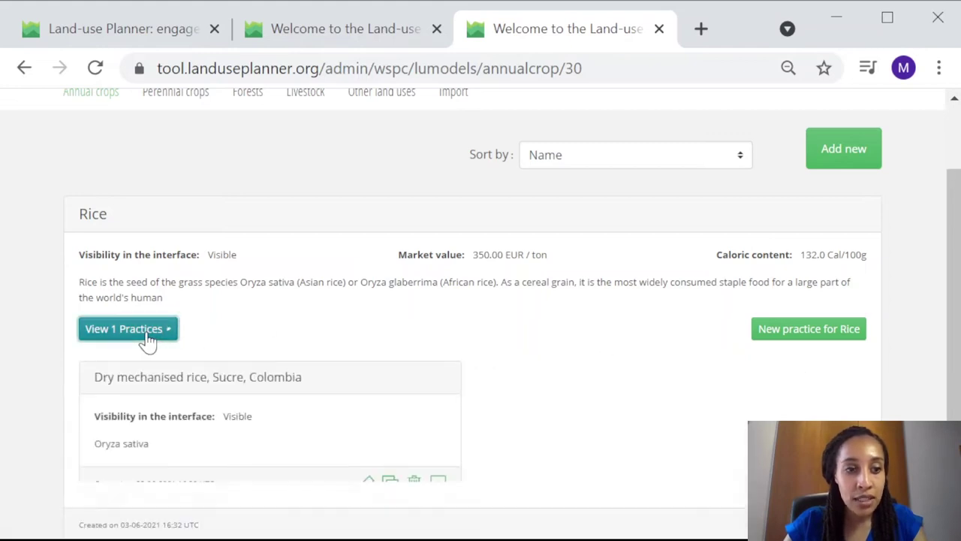
scroll(531, 413, "down", 1)
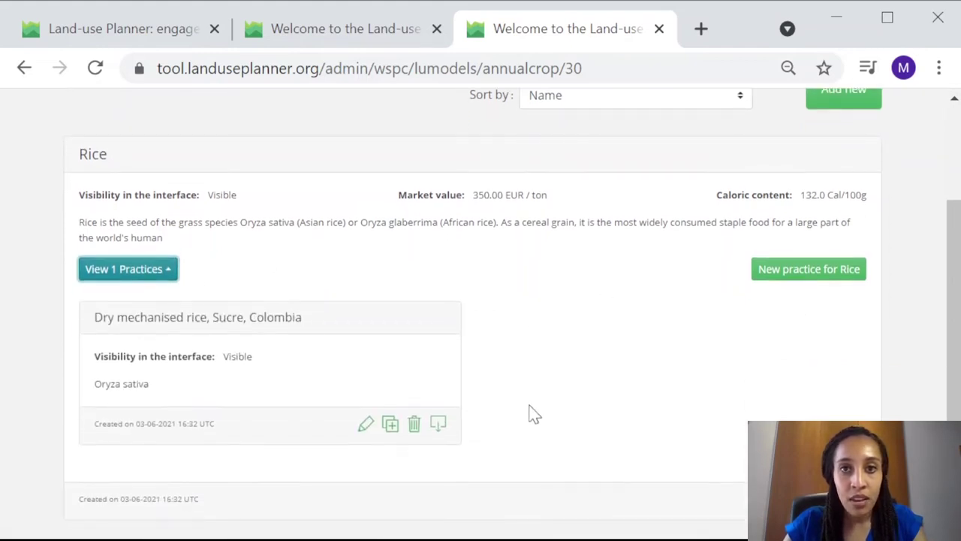
left_click(366, 425)
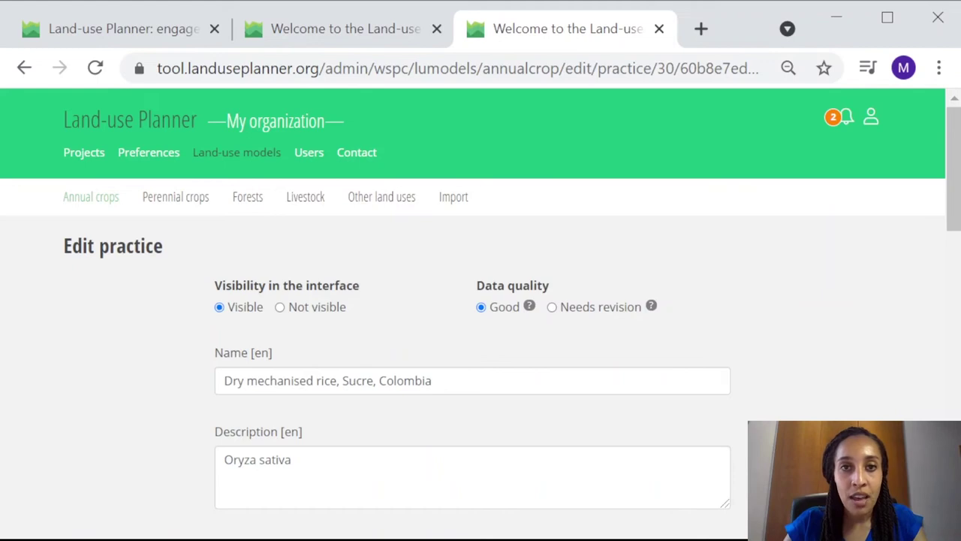
scroll(786, 408, "down", 1)
left_click(623, 324)
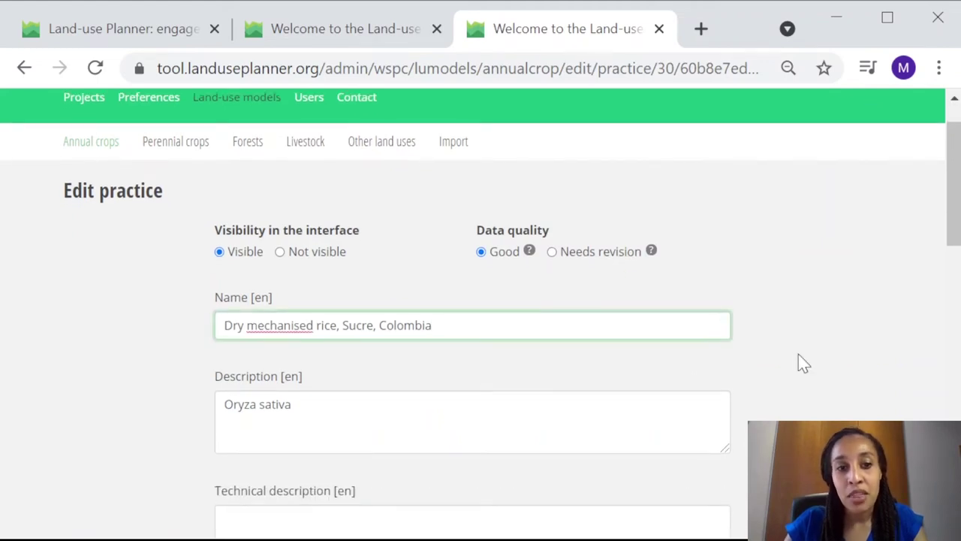
scroll(798, 356, "down", 1)
scroll(798, 355, "down", 1)
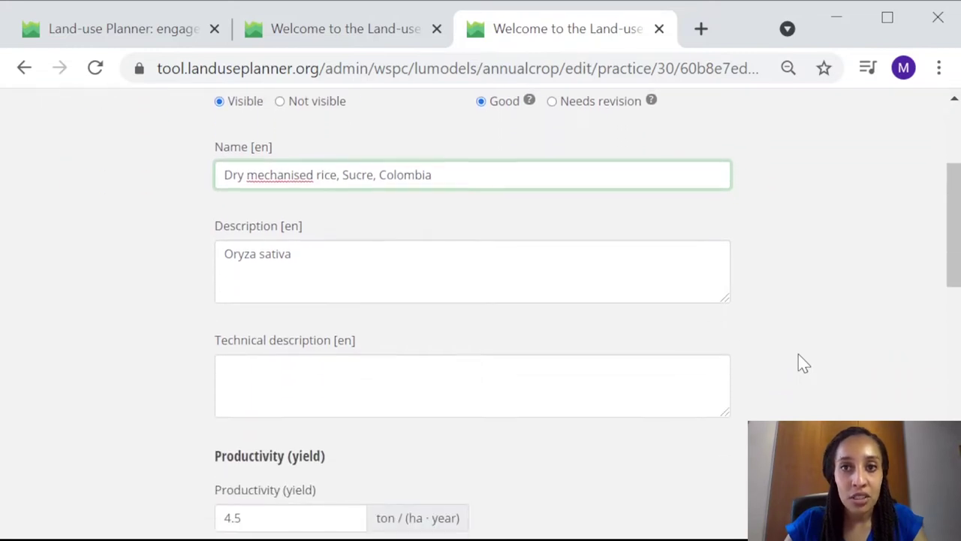
scroll(798, 353, "down", 1)
scroll(798, 354, "down", 1)
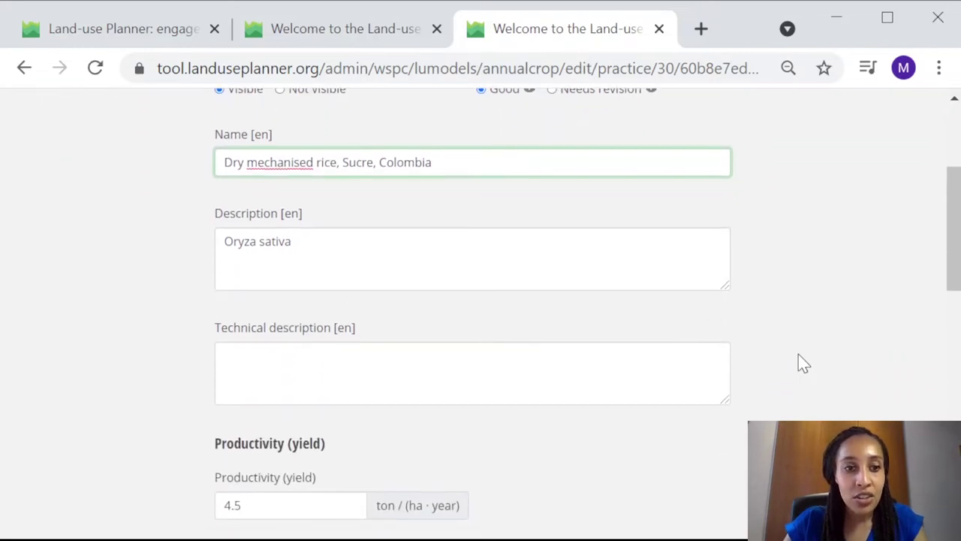
scroll(799, 353, "down", 3)
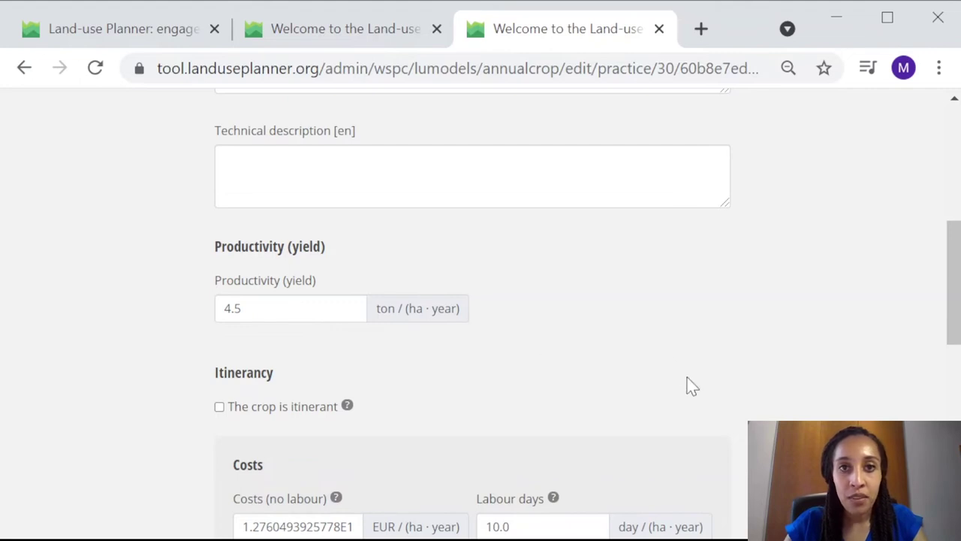
scroll(691, 385, "down", 1)
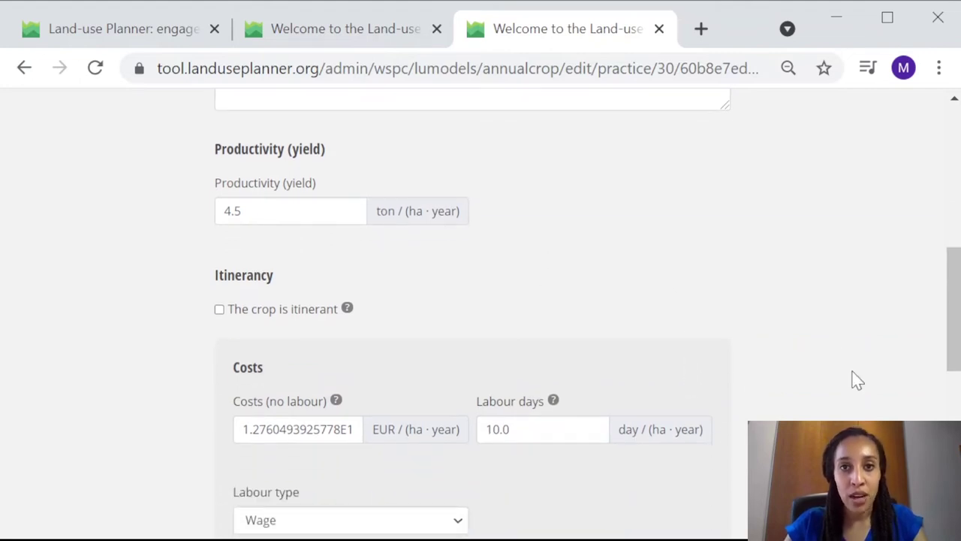
scroll(853, 380, "down", 1)
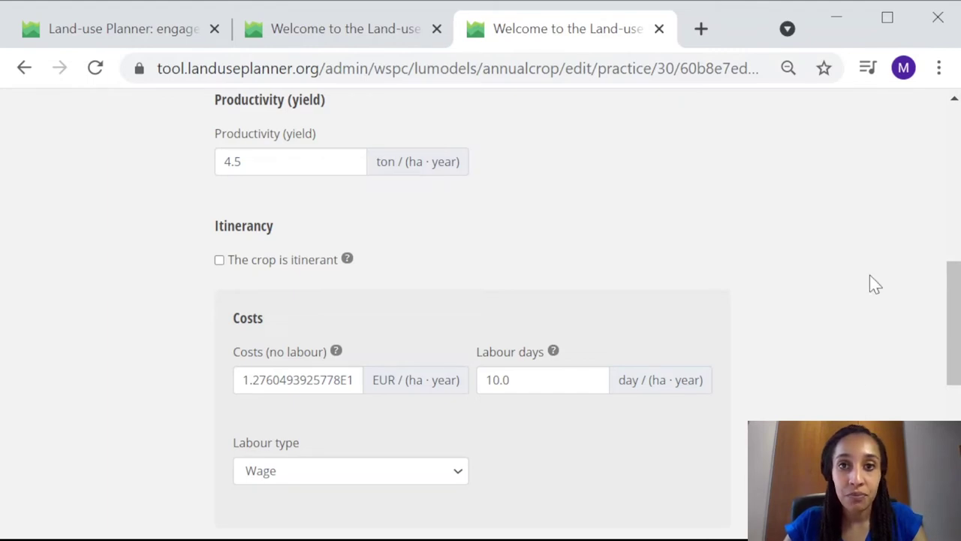
scroll(869, 281, "down", 2)
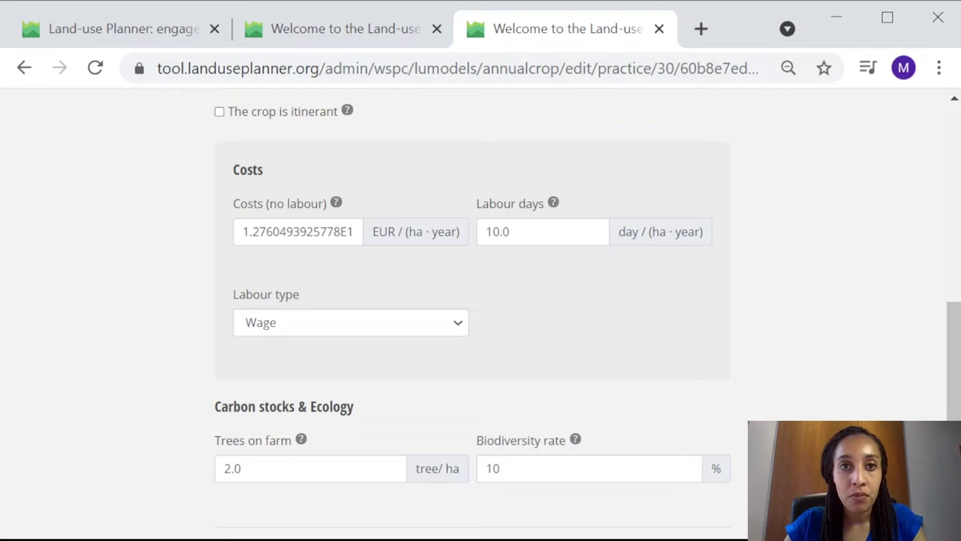
Step: Save the rice practice with its Secondary land use type left as None
scroll(799, 250, "down", 3)
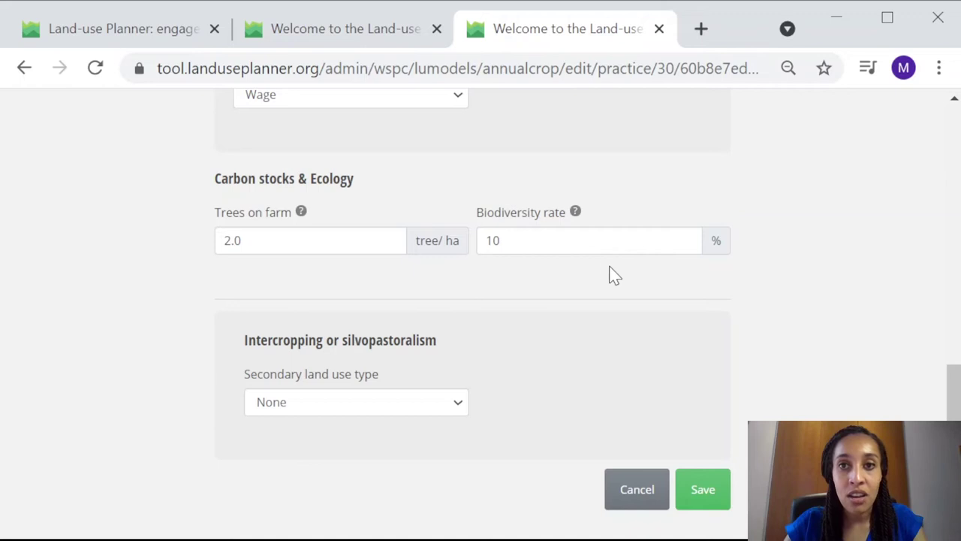
mouse_move(569, 214)
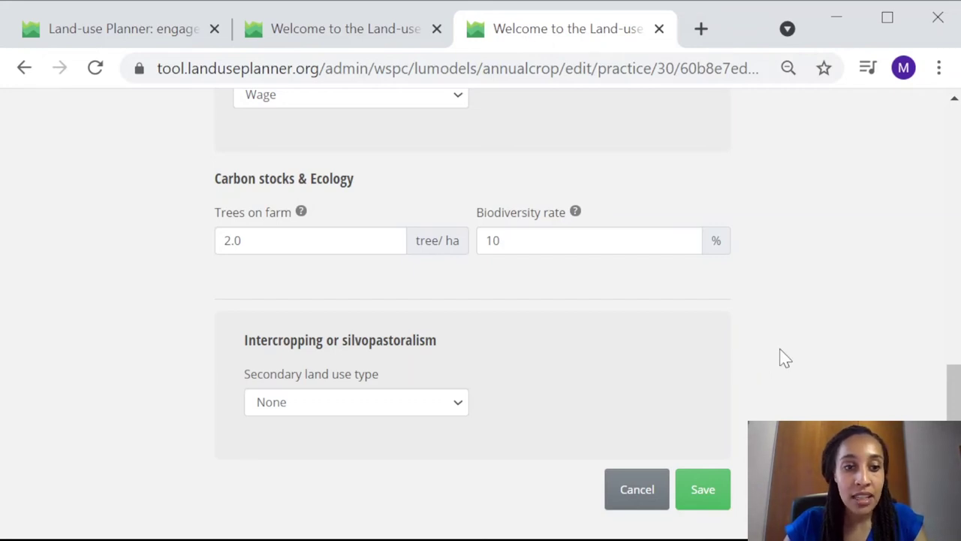
scroll(783, 358, "down", 2)
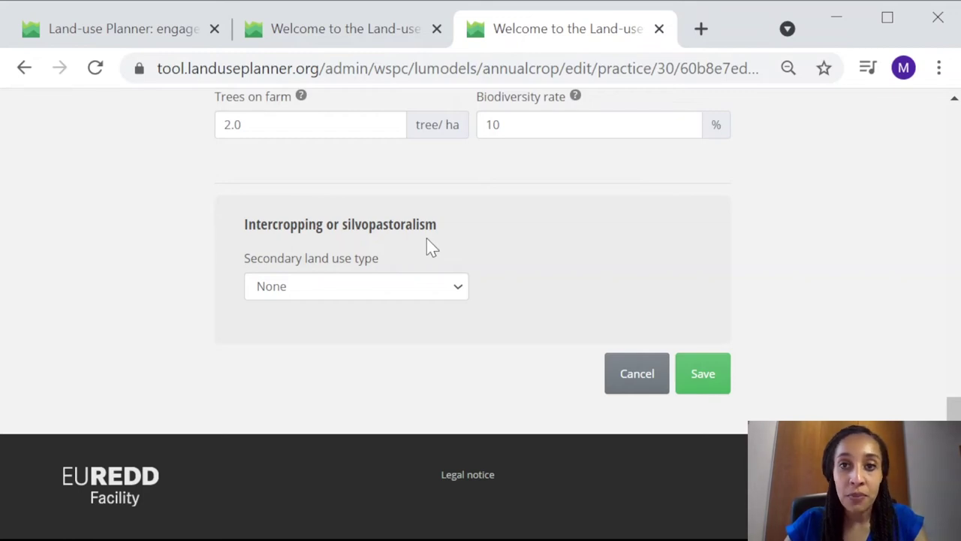
left_click(460, 287)
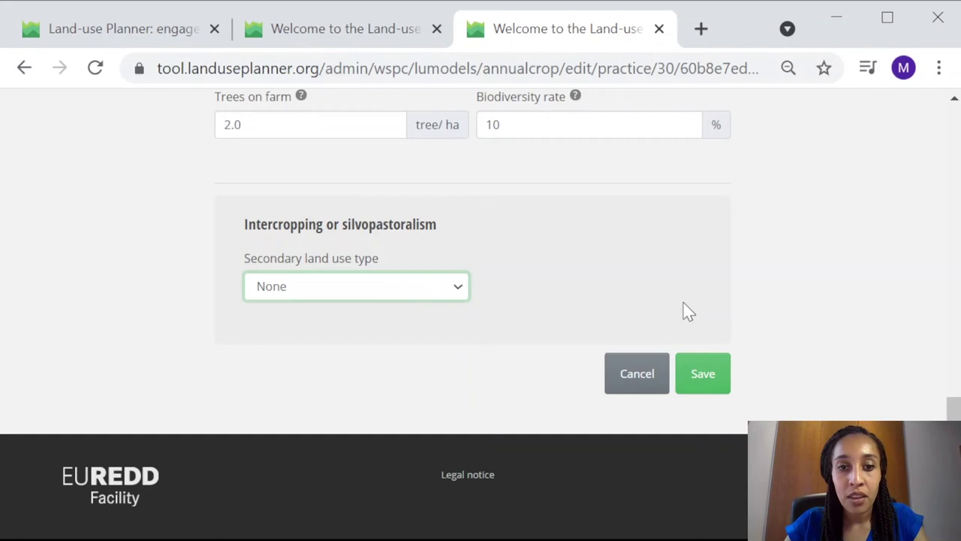
left_click(707, 387)
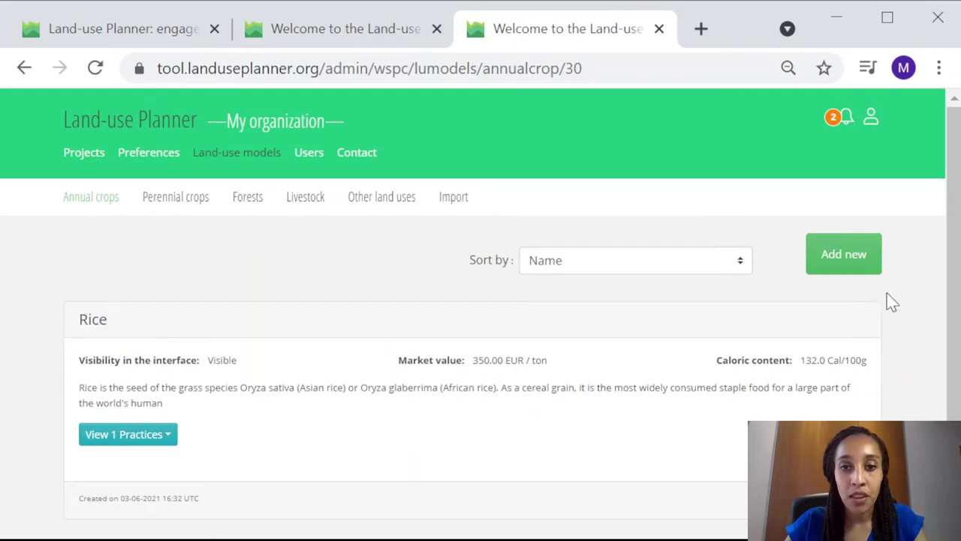
scroll(880, 295, "down", 1)
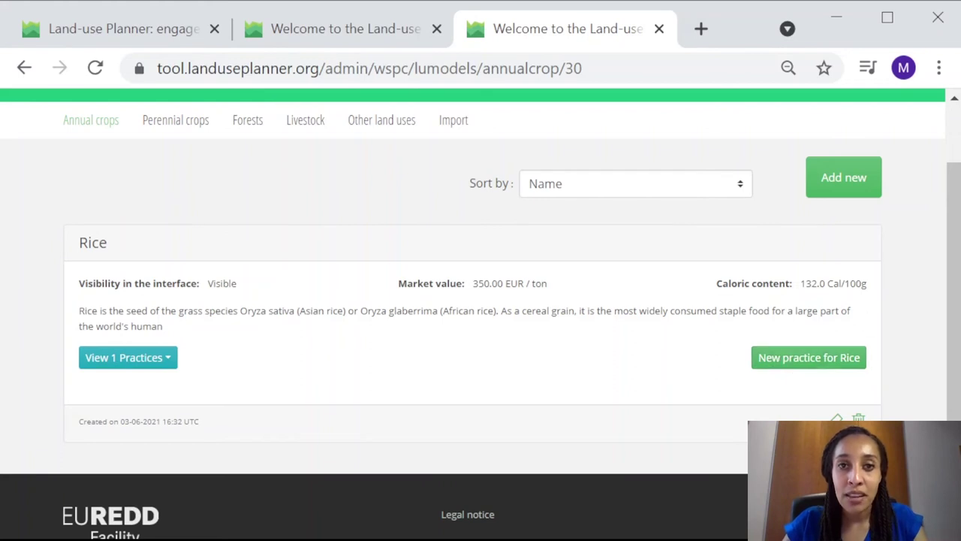
Step: Start a new annual crop and look over the blank, Visible New crop form
left_click(844, 180)
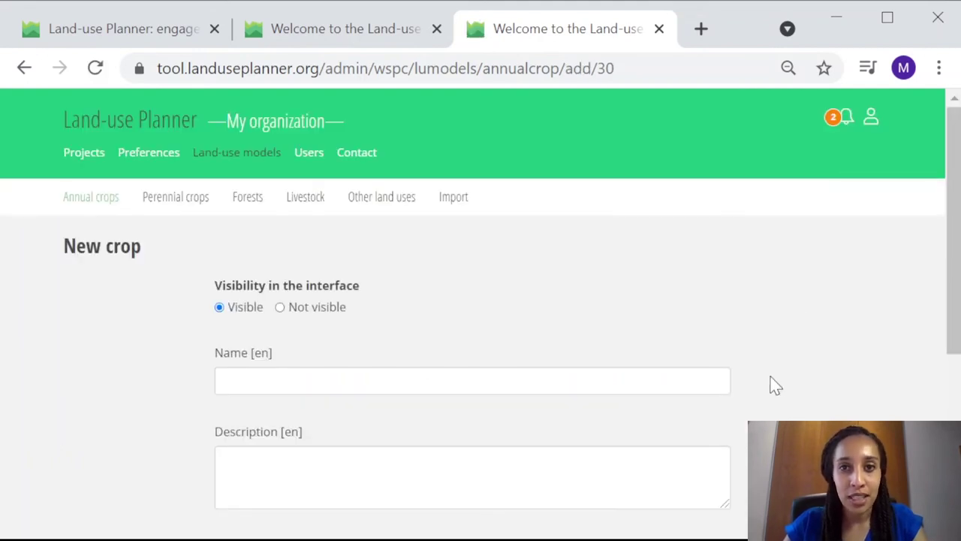
scroll(775, 385, "down", 2)
scroll(776, 385, "up", 1)
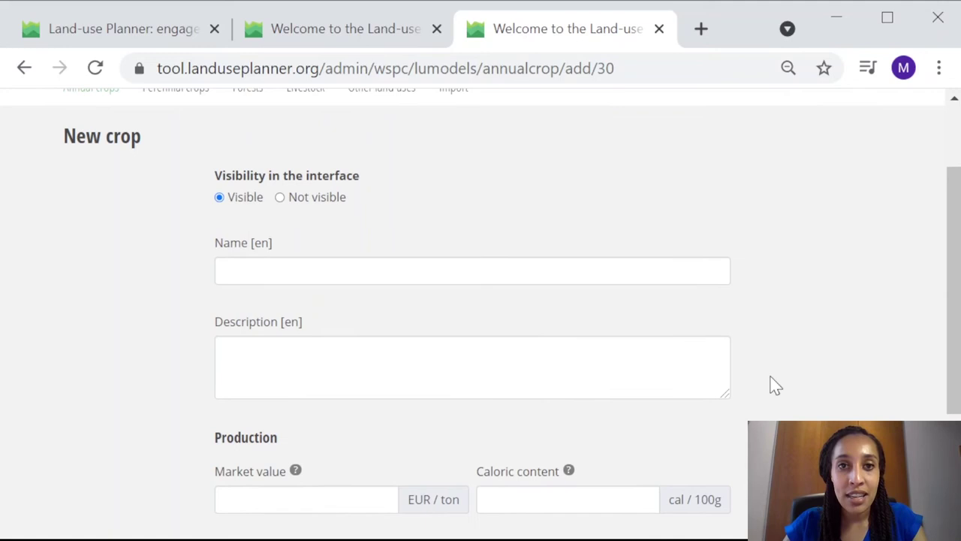
scroll(776, 385, "down", 2)
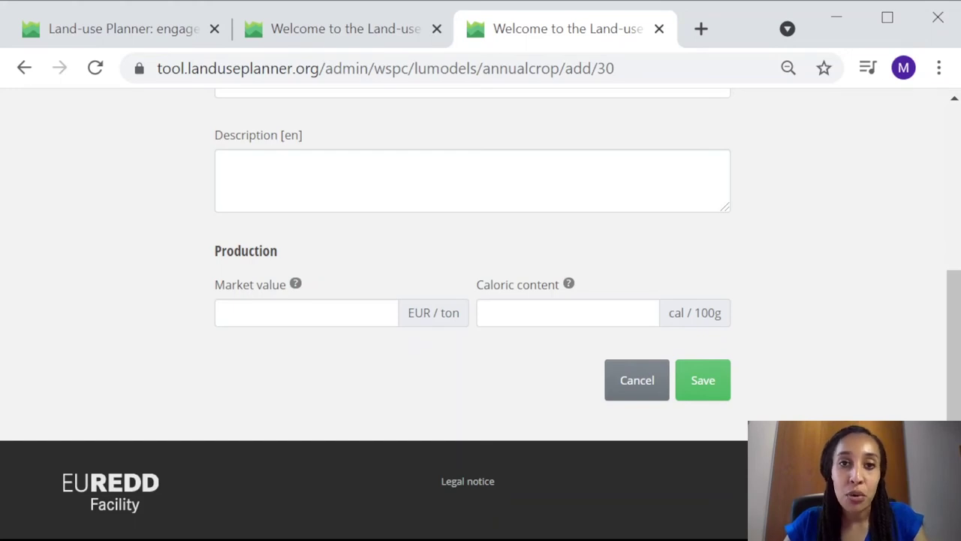
scroll(829, 256, "up", 5)
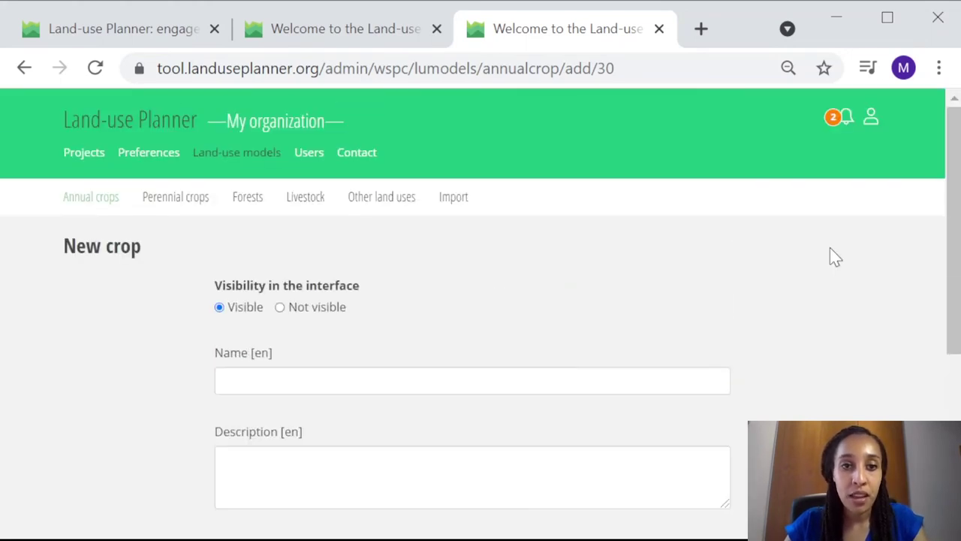
Step: Return to the Land-use models lists and try the Forests tab, which times out
left_click(248, 153)
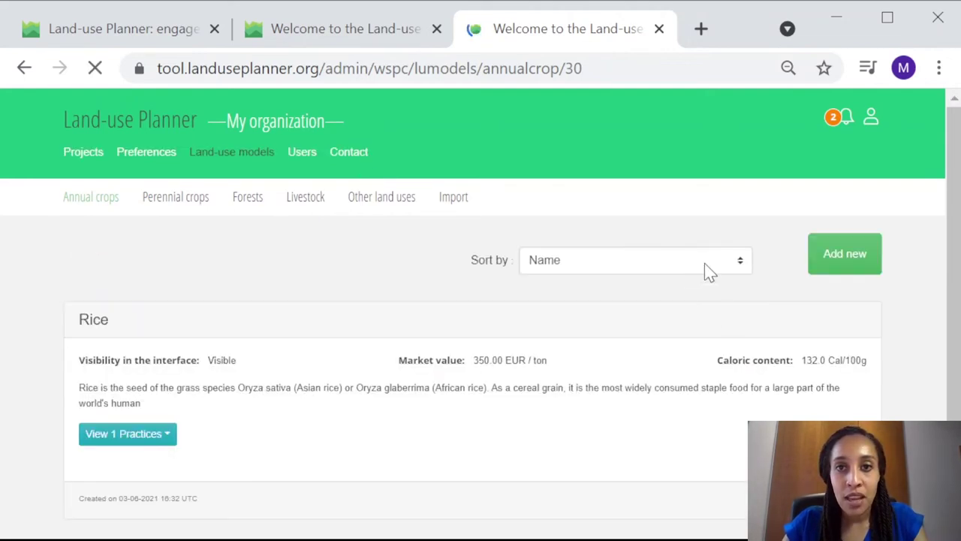
scroll(370, 288, "down", 1)
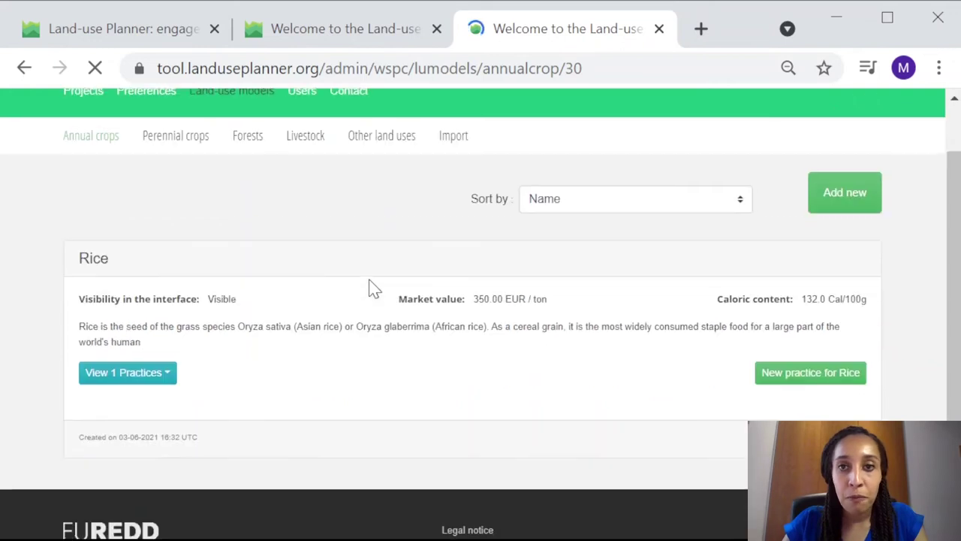
scroll(370, 287, "up", 1)
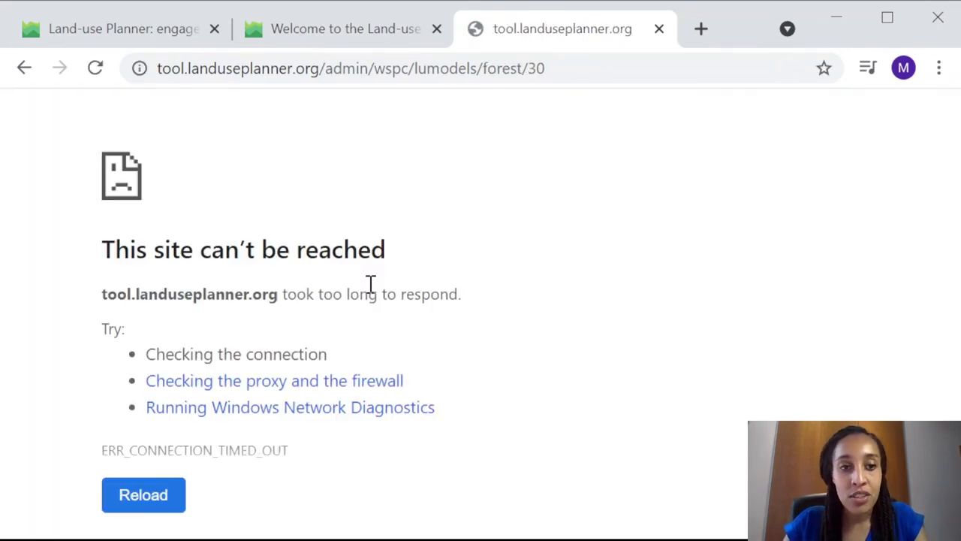
Step: Reload with F5 until the Forests catalogue lists Community forest and Forest Da Nhim
key("F5")
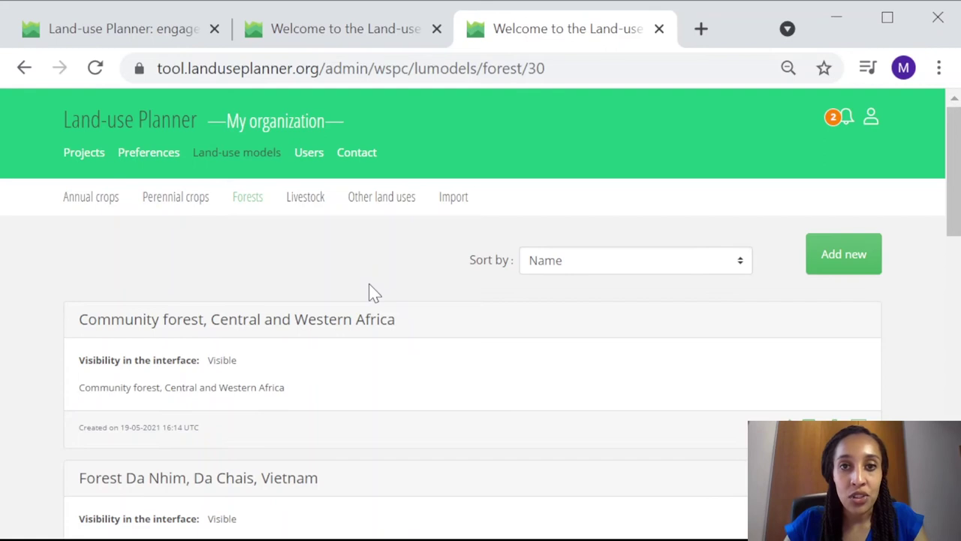
scroll(368, 283, "down", 2)
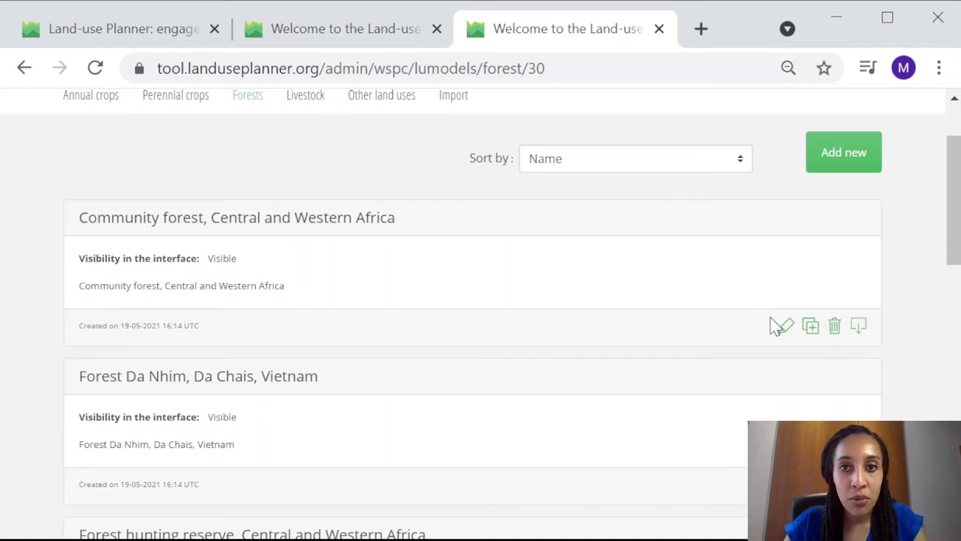
left_click(851, 149)
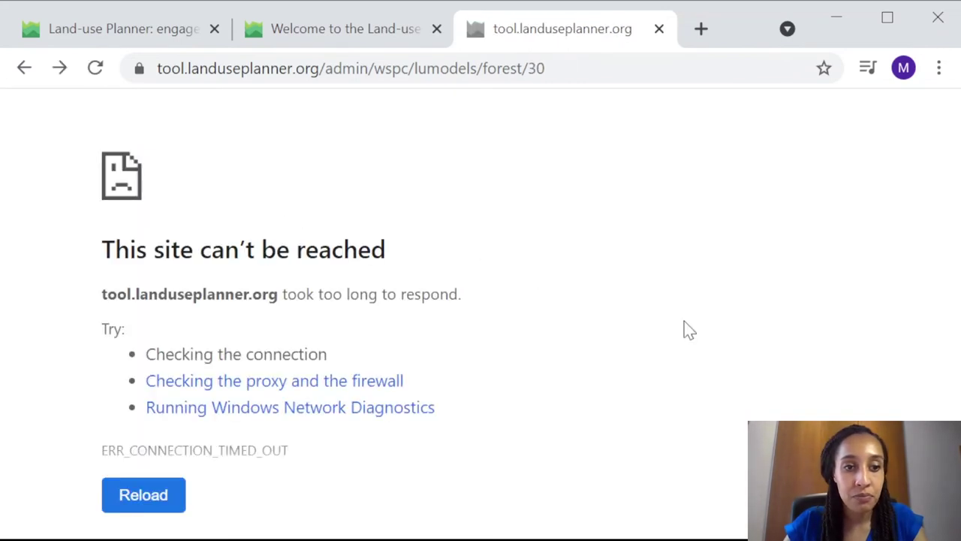
key("F5")
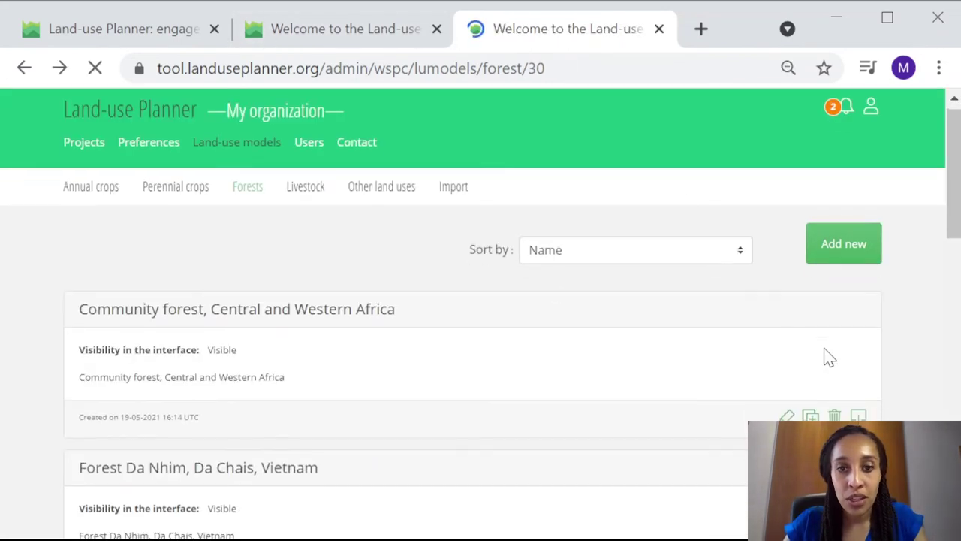
scroll(829, 357, "down", 1)
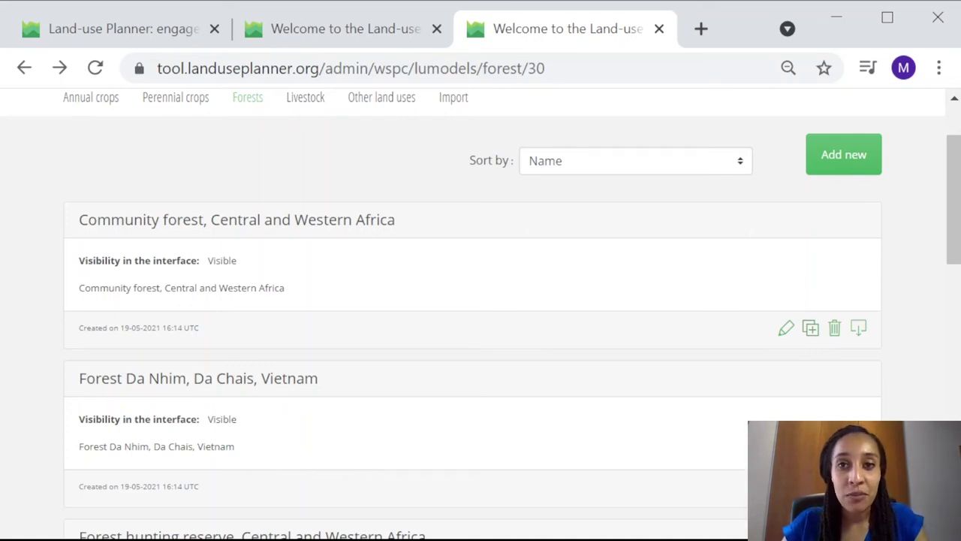
Step: Open Community forest, Central and Western Africa in the Edit forest form and review it
left_click(787, 333)
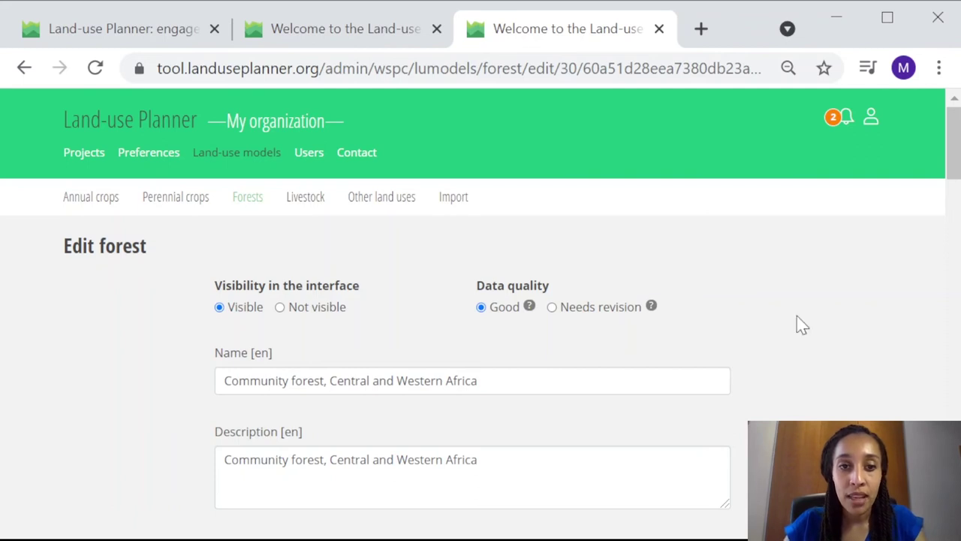
scroll(797, 316, "down", 1)
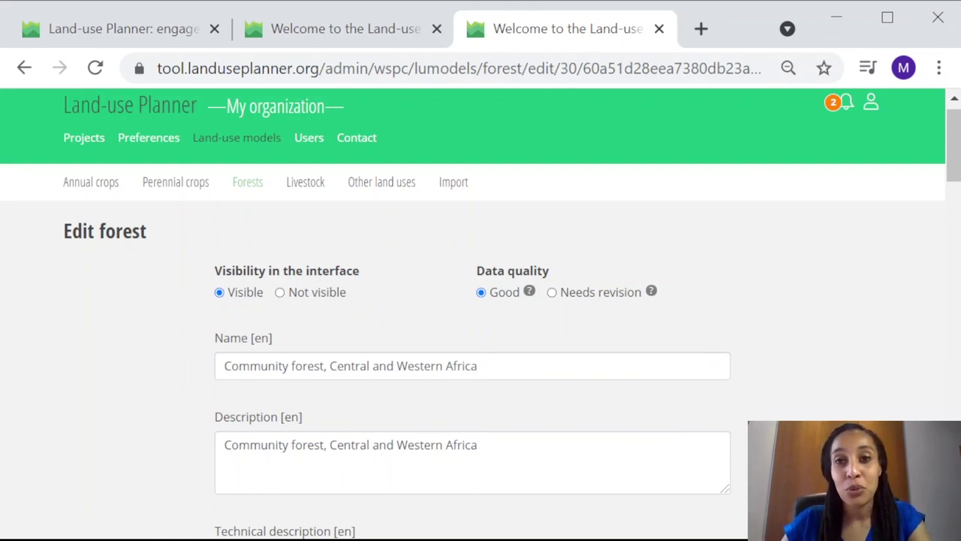
Step: Go back to the Forests list and download the Community forest sheet as a PDF
left_click(24, 69)
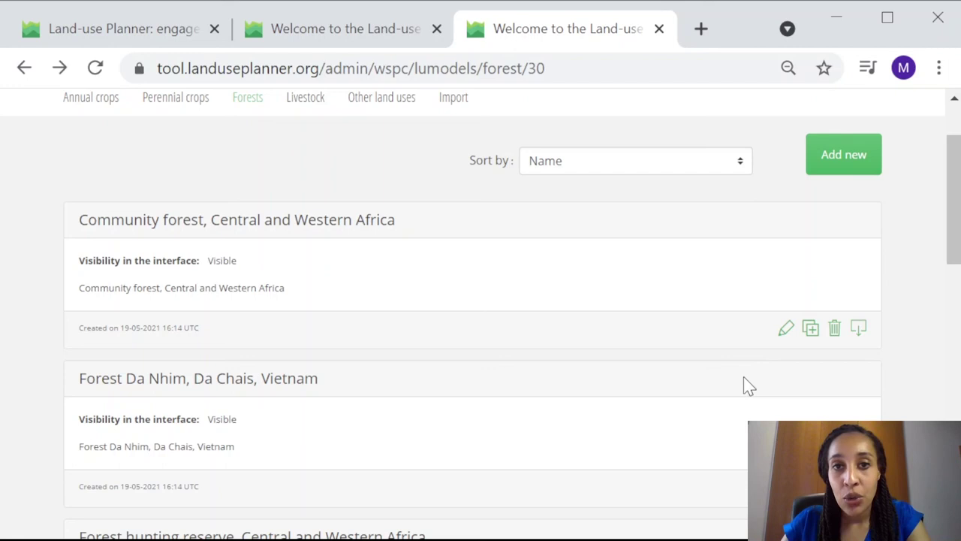
left_click(861, 336)
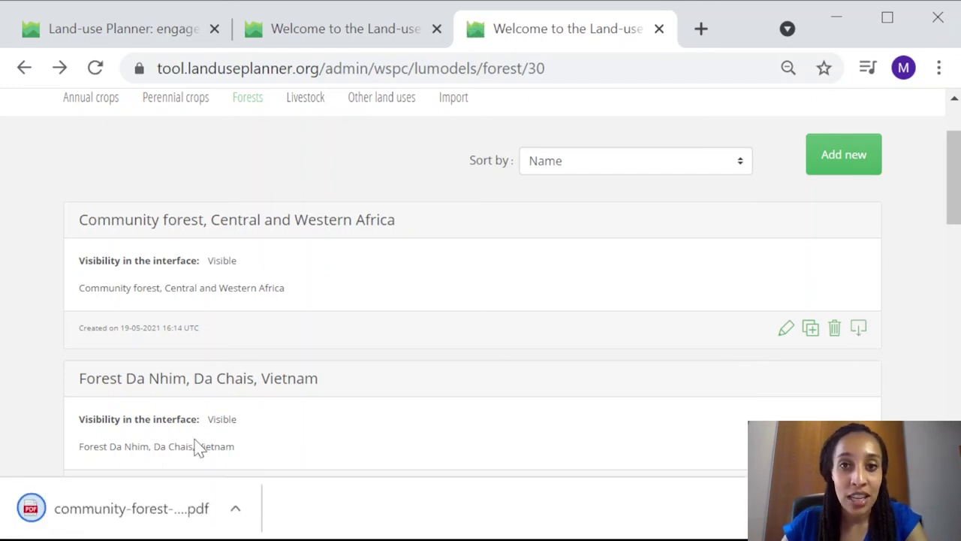
Step: Open the downloaded community forest PDF and review its economic value table totalling 48,000,006.67 EUR/ha
left_click(94, 511)
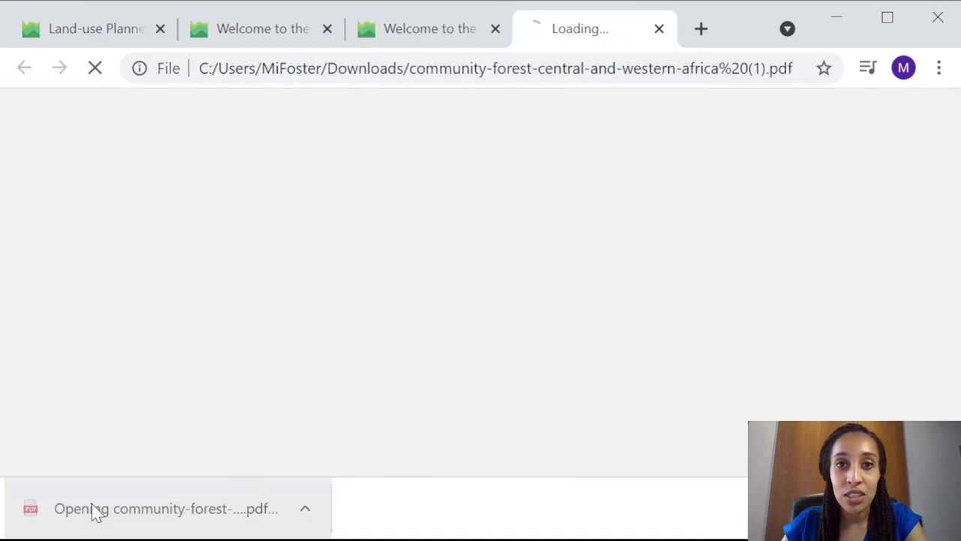
scroll(470, 402, "down", 2)
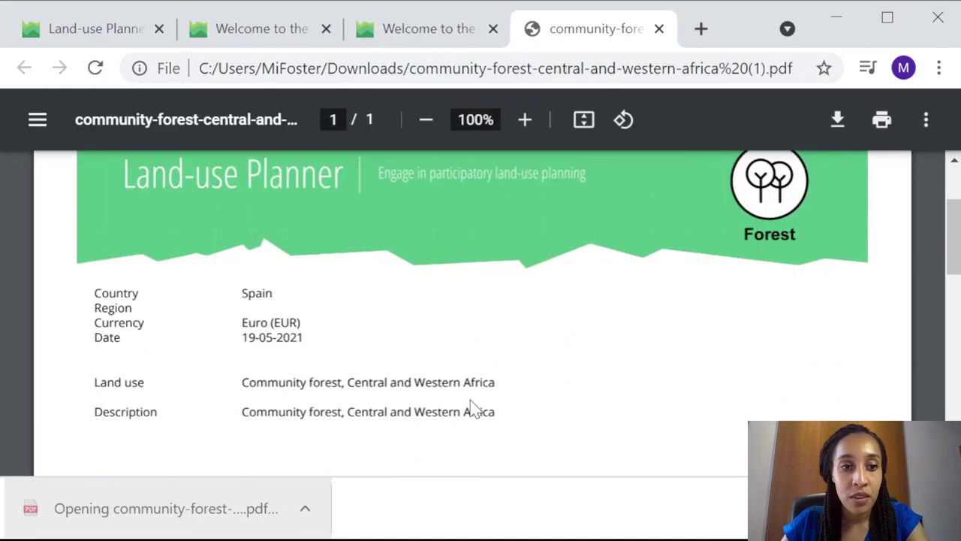
scroll(470, 401, "down", 6)
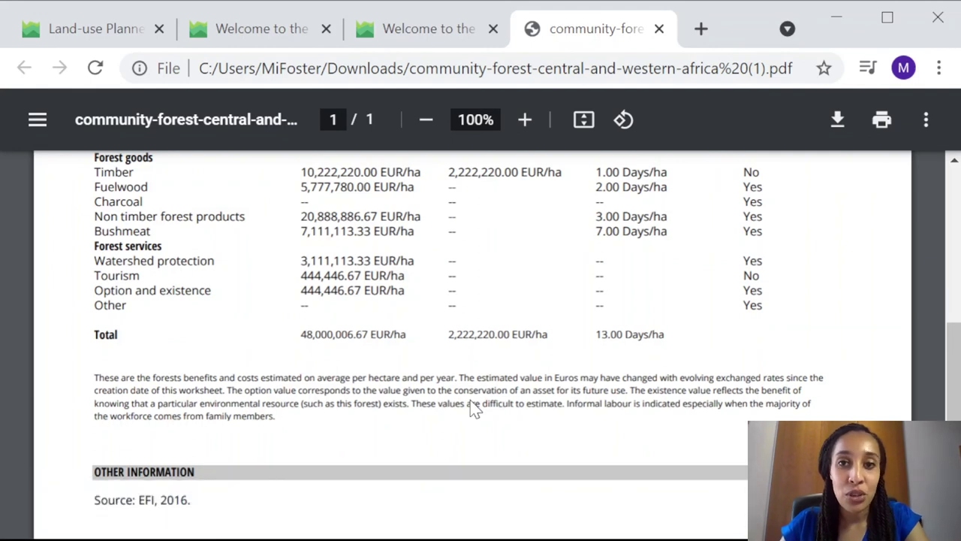
scroll(473, 408, "up", 1)
scroll(470, 400, "up", 4)
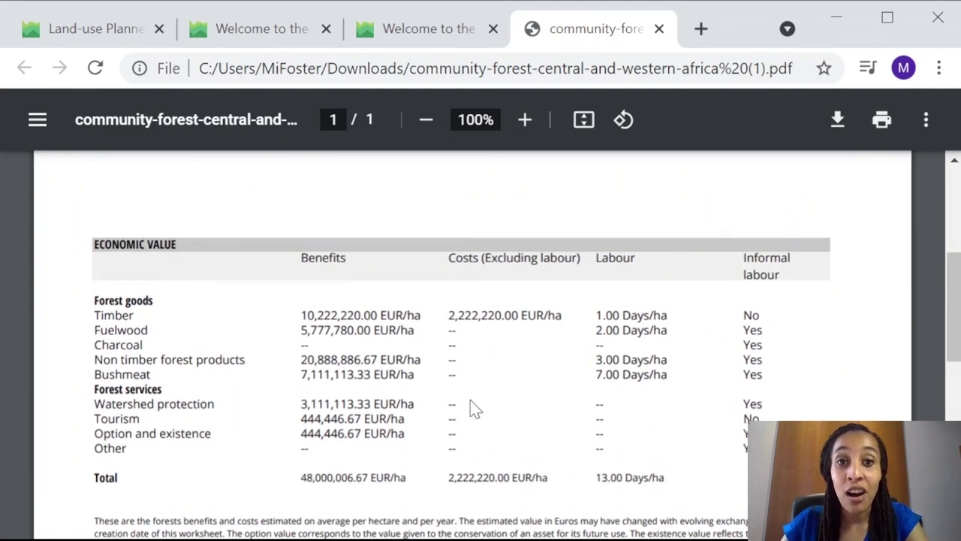